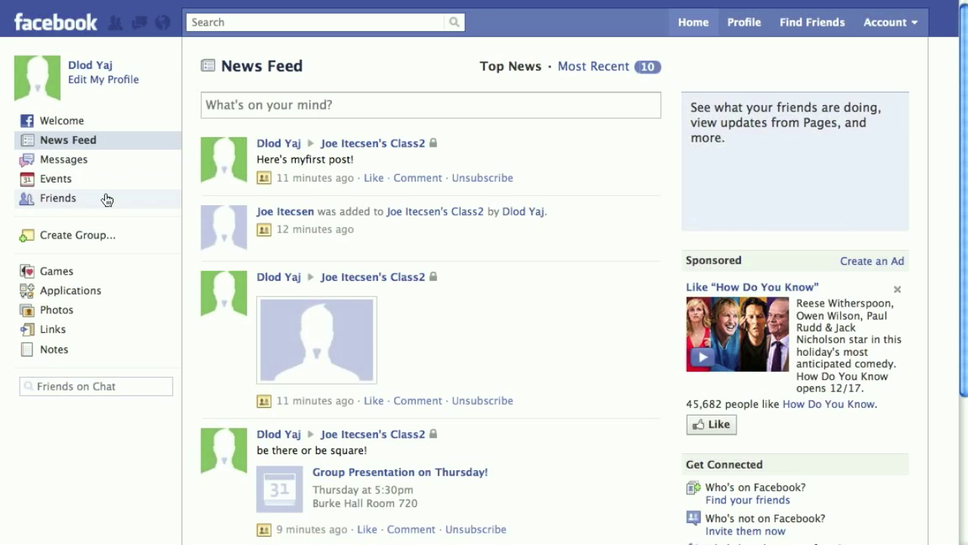
Create the closed group 'Mr. Itecsens' Class' with two friends added as members.
left_click(101, 235)
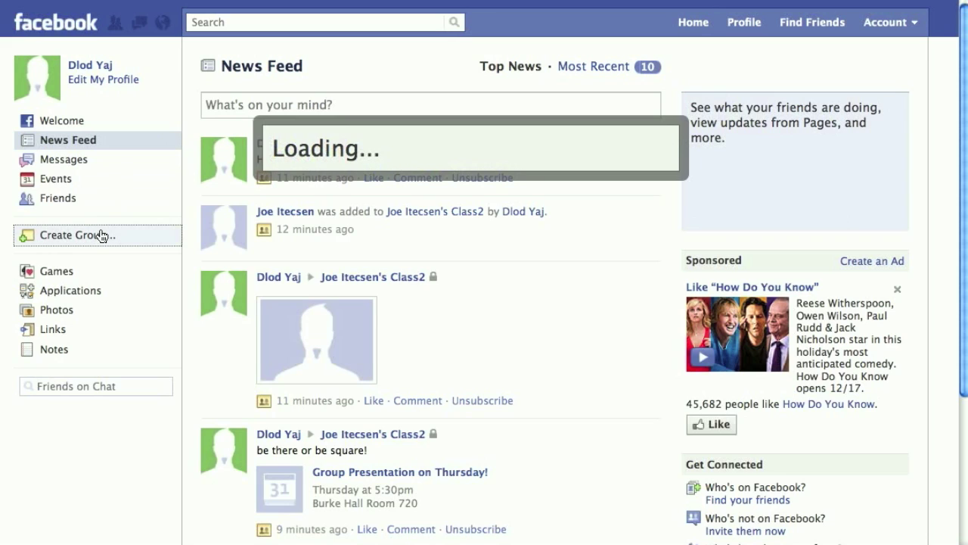
left_click(415, 175)
type("Mr. Itecsens' Class")
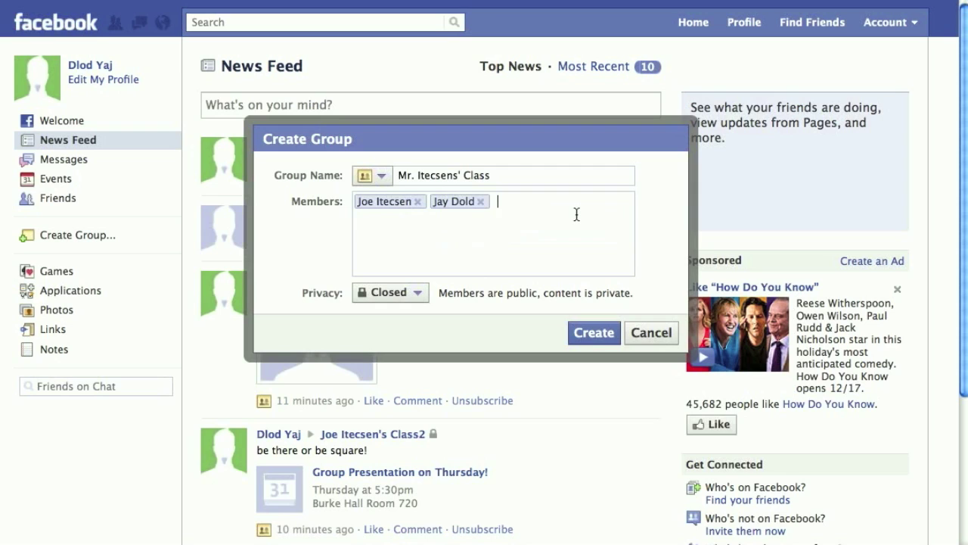
left_click(598, 339)
left_click(597, 333)
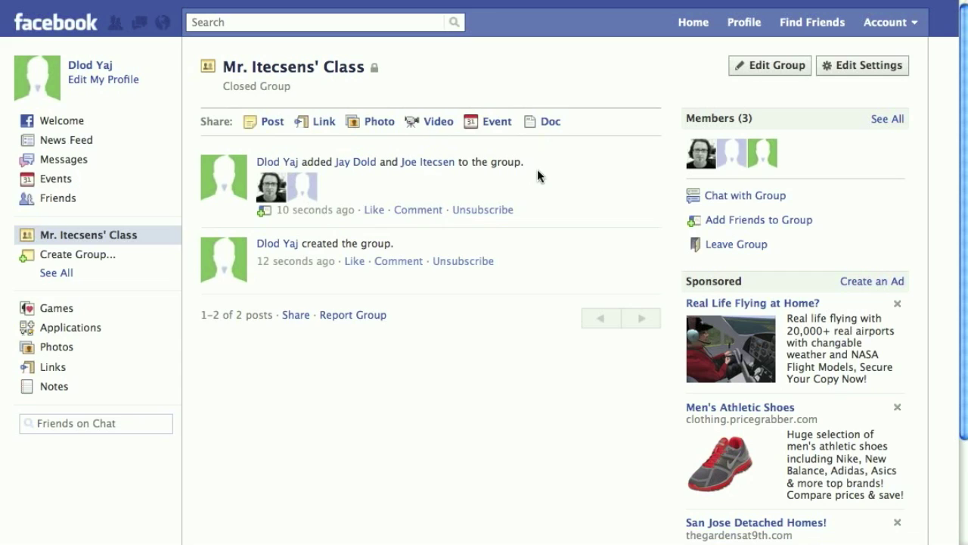
Post 'Hey! I've just started my first group!' to the group wall.
left_click(272, 122)
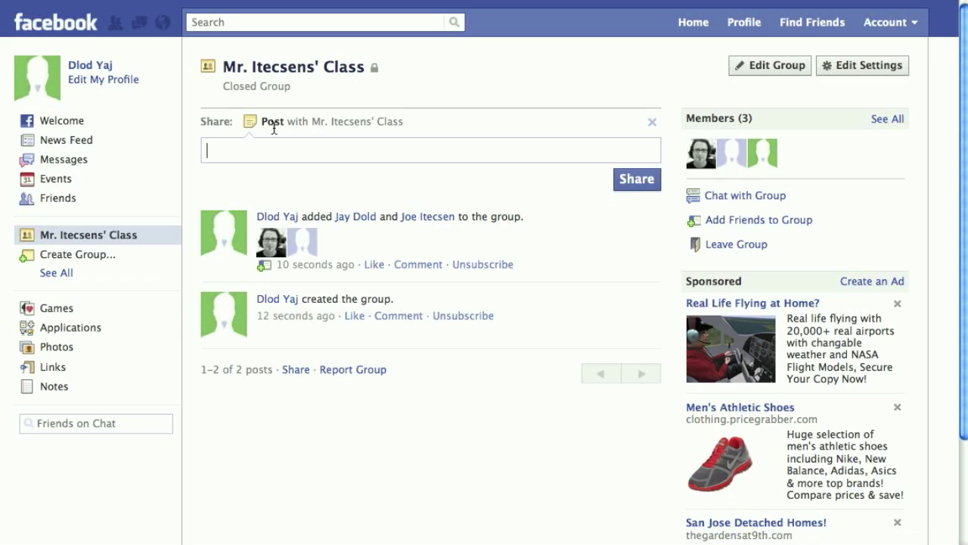
type("H")
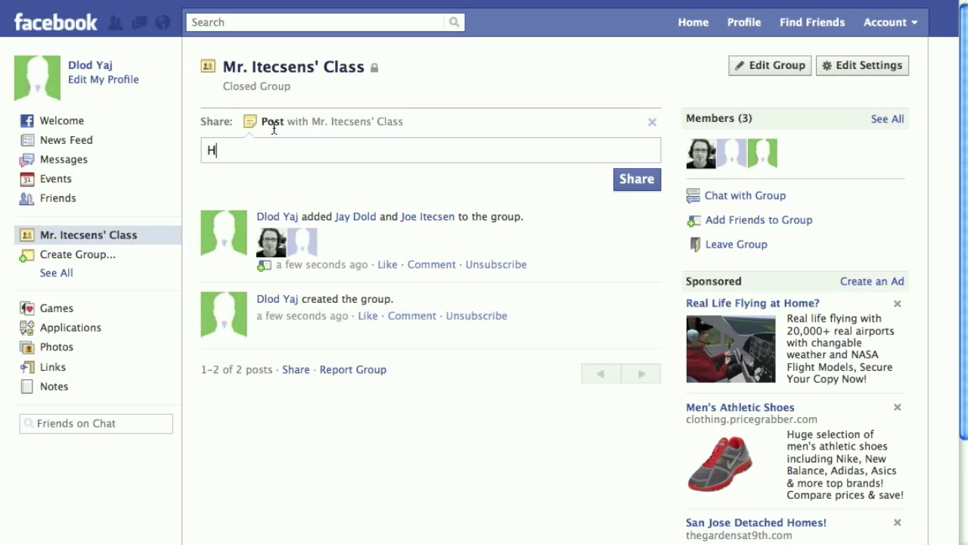
type("ey! I've just started my first group!")
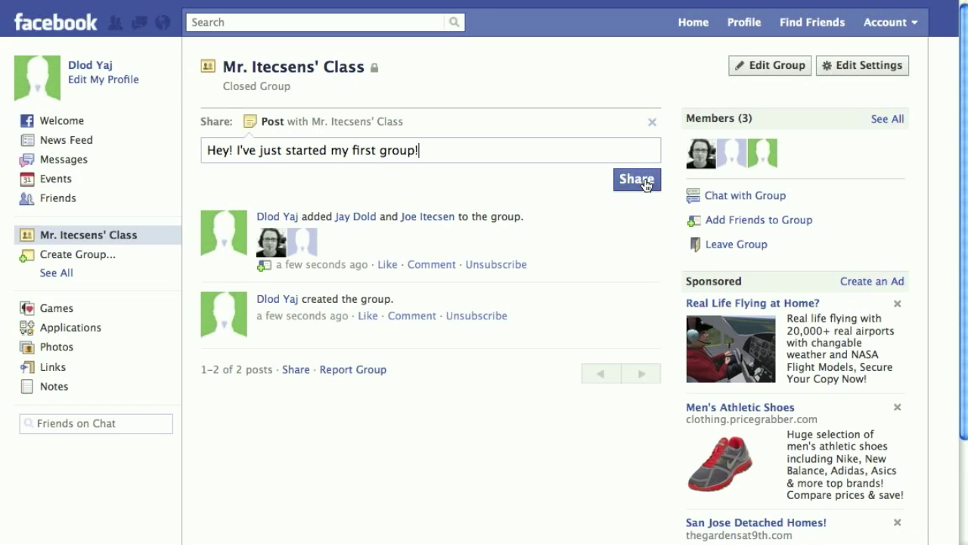
left_click(646, 186)
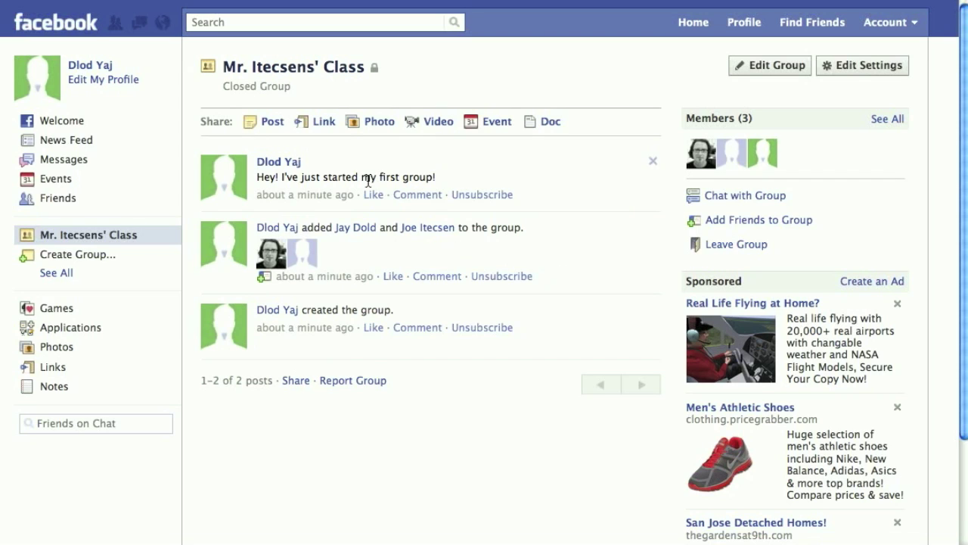
Attach the SFSU Instructional Technologies URL and share it captioned 'Here's where it all began!'.
left_click(324, 123)
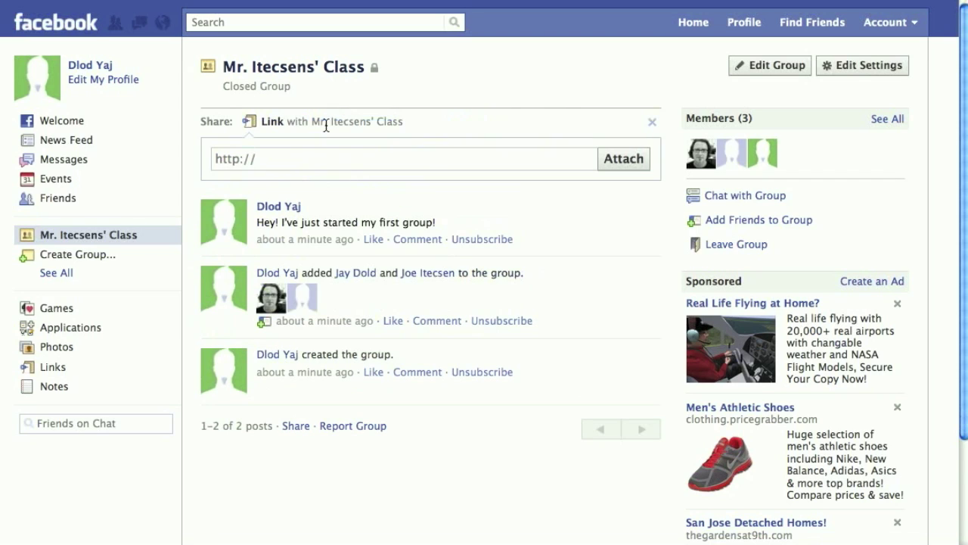
left_click(281, 159)
type("http://www.sfsu.edu/~itec/")
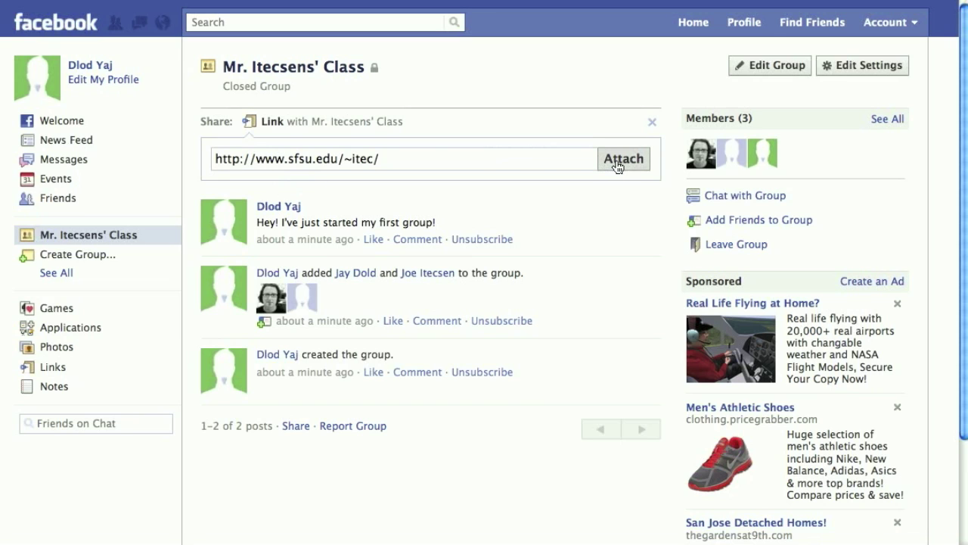
left_click(617, 162)
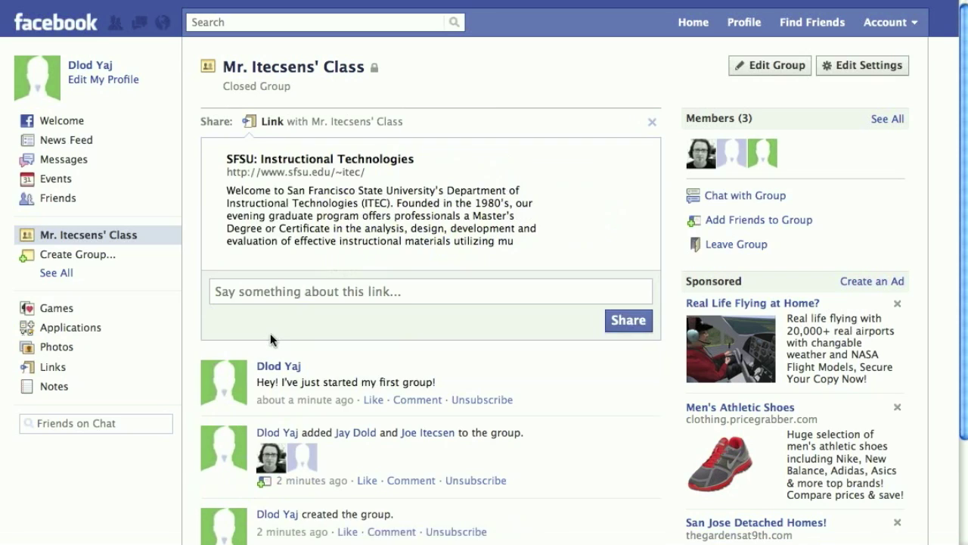
left_click(274, 294)
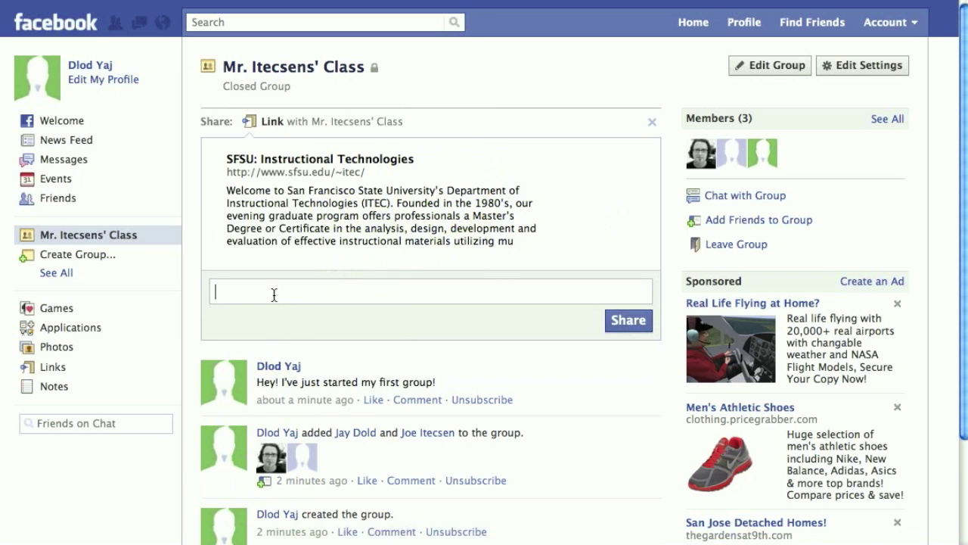
type("Here's where it all began!")
key("Return")
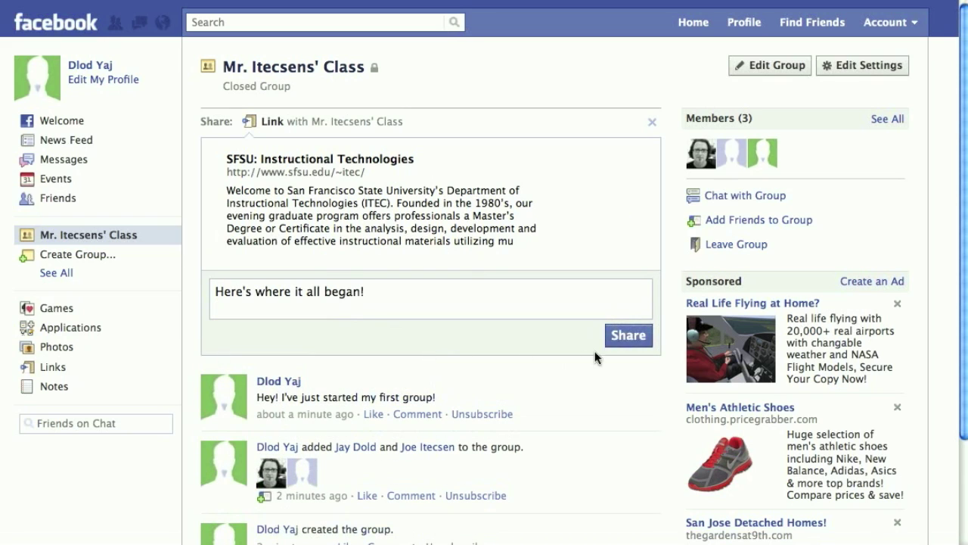
left_click(642, 347)
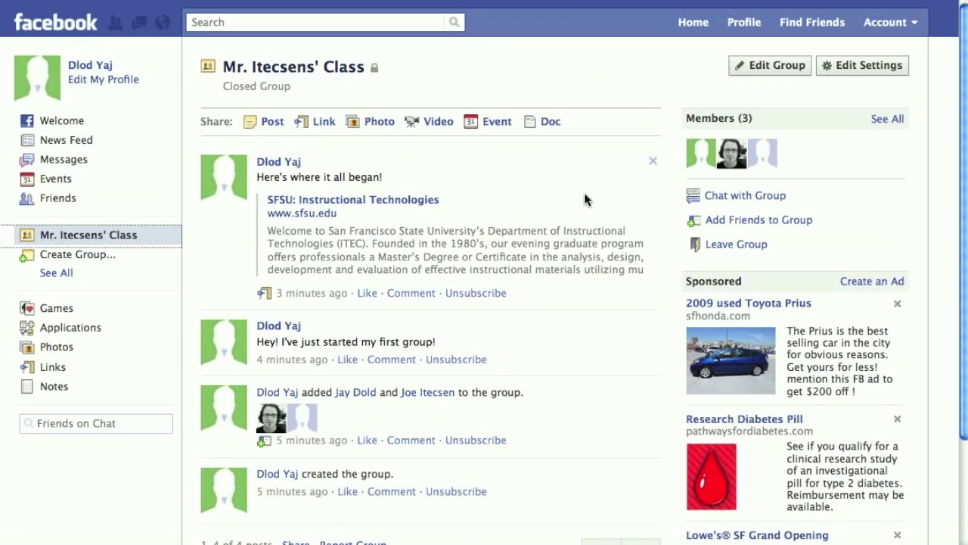
Choose the Burk Hall image from the Desktop for a photo upload.
left_click(382, 123)
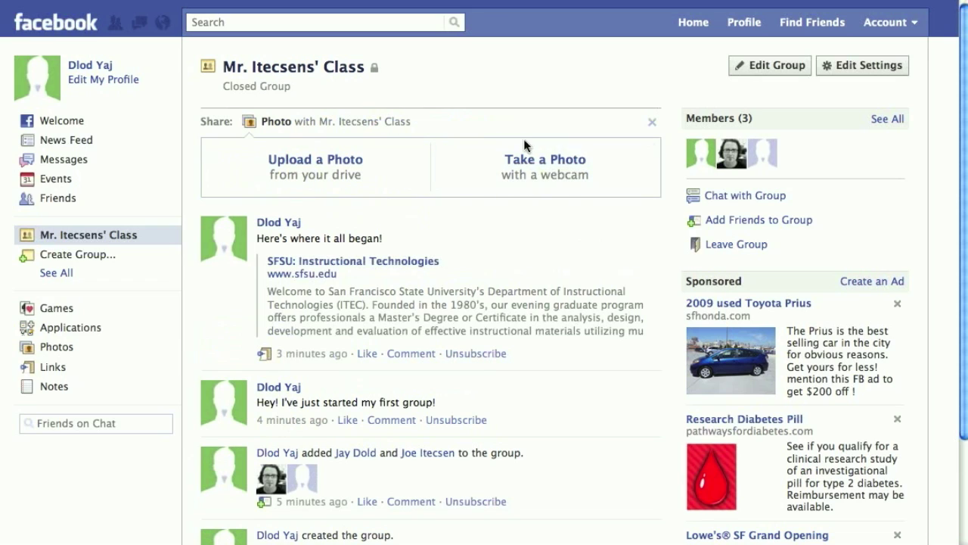
left_click(343, 165)
left_click(504, 182)
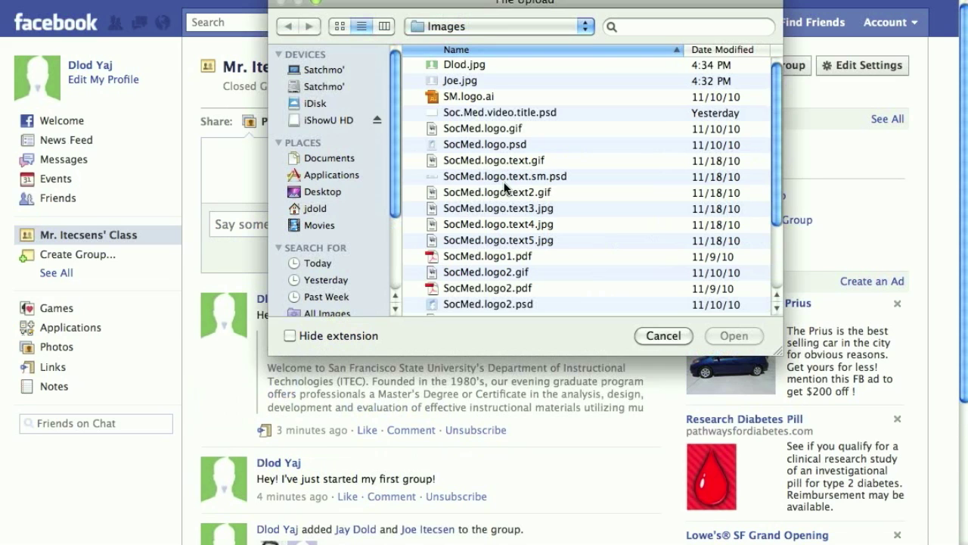
left_click(316, 192)
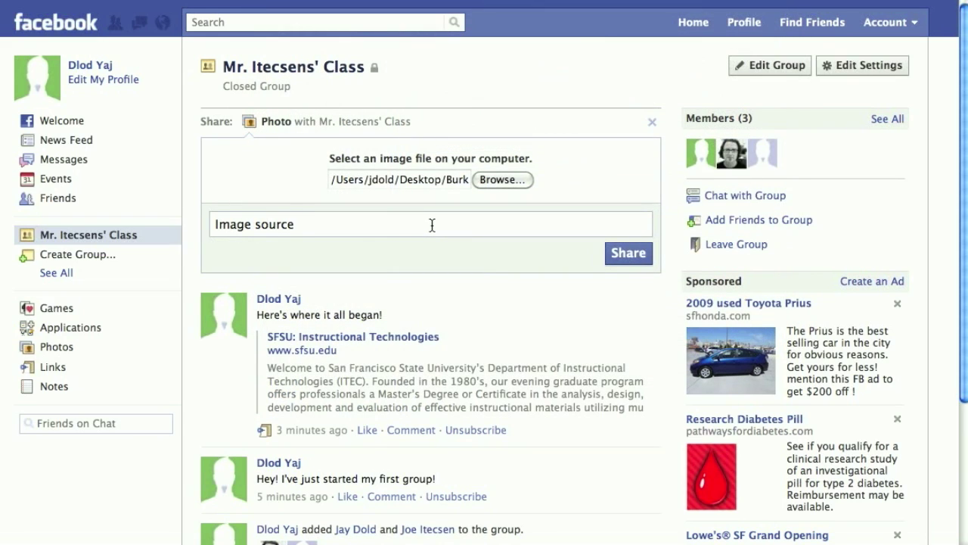
Caption the photo with its image source, share it, and view it full size.
type(":")
type("http://www.inetours.com/Pages/images/Schools/Burk-Hall_5324.jpg")
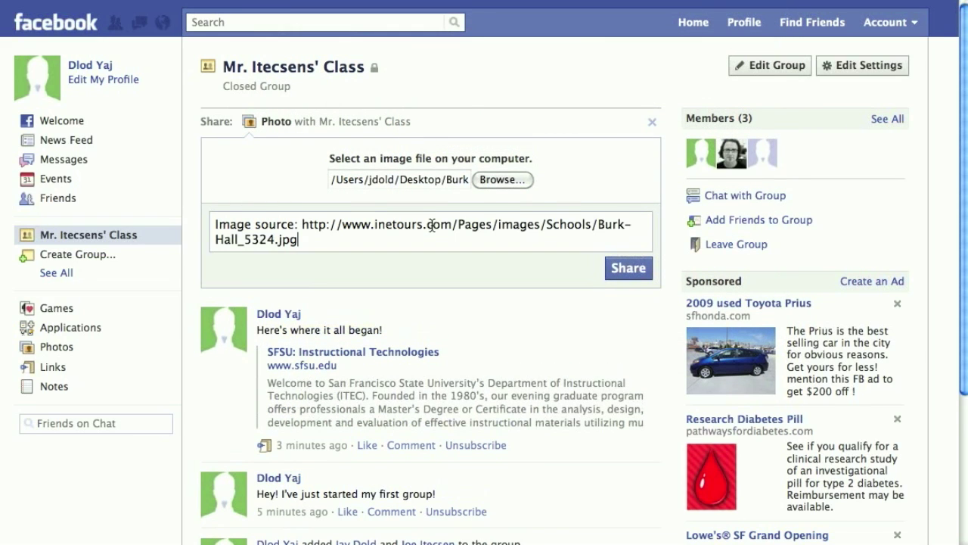
left_click(639, 262)
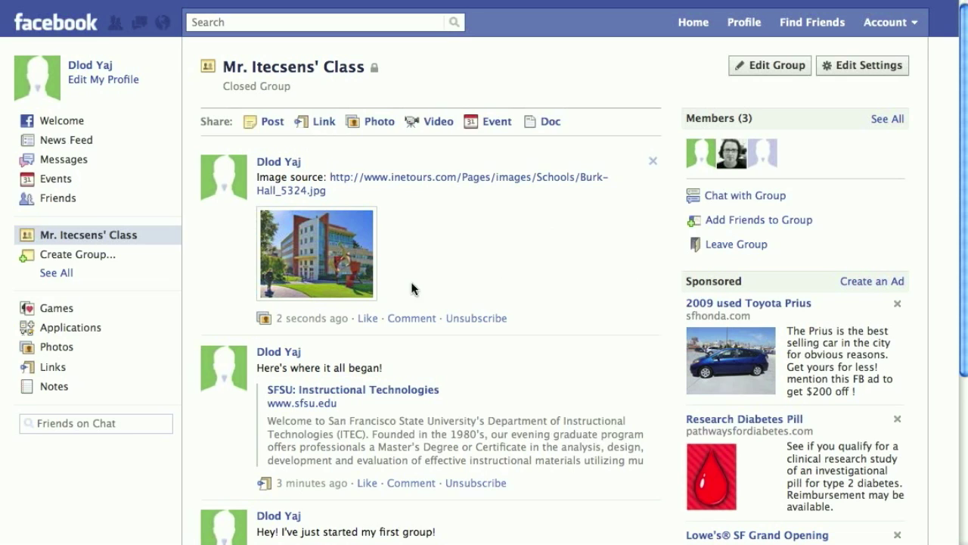
left_click(328, 264)
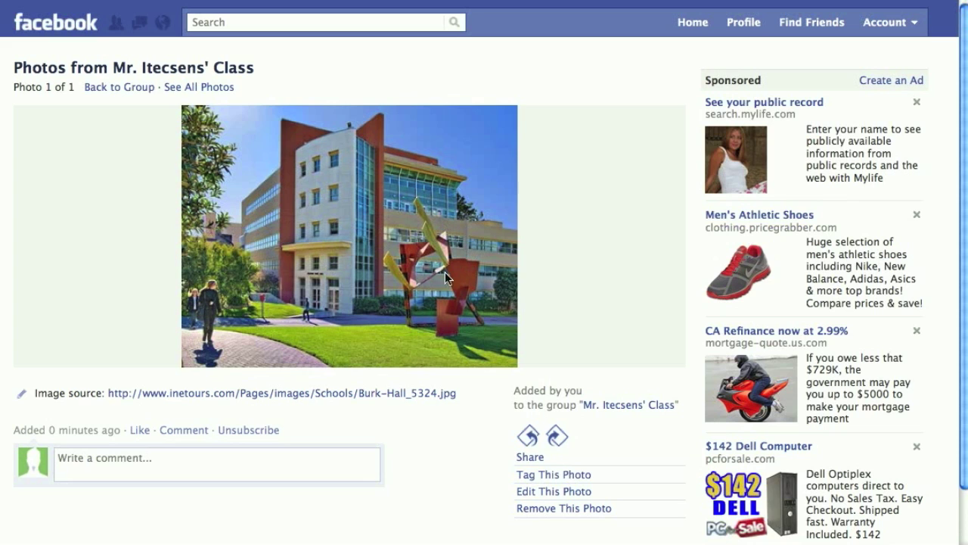
Back on the group wall, comment 'Hey... I've never seen Burk hall look so good!' on the photo.
left_click(135, 91)
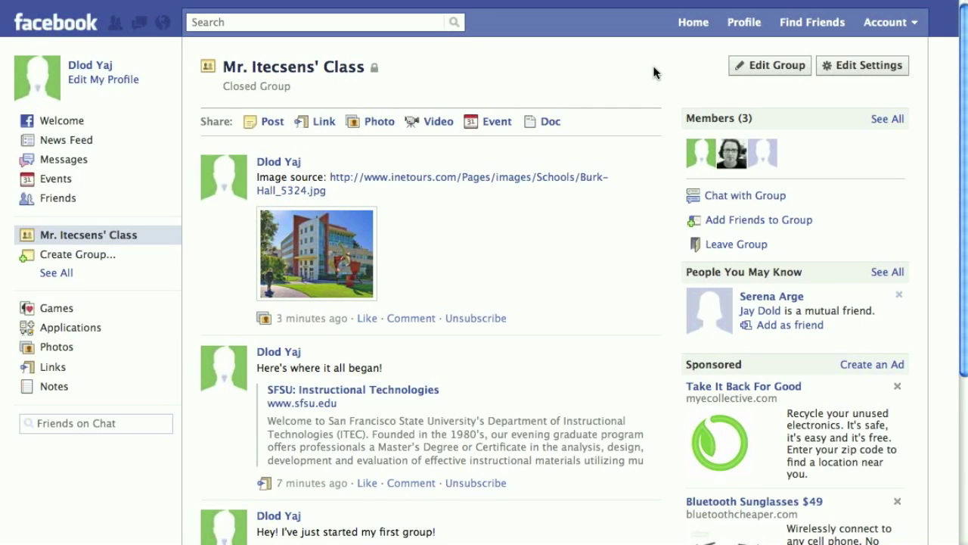
left_click(411, 318)
type("Hey... I've never seen Burk hall look so good!")
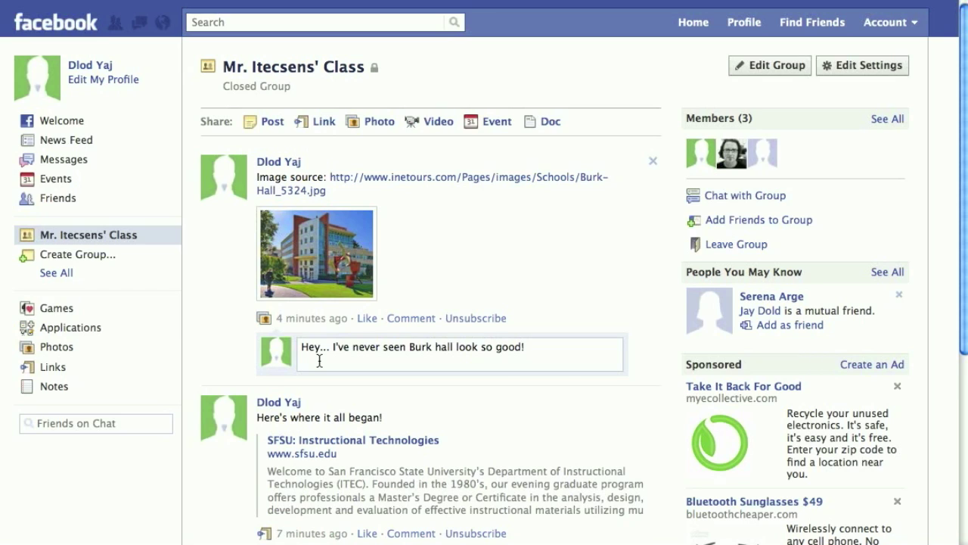
key("Return")
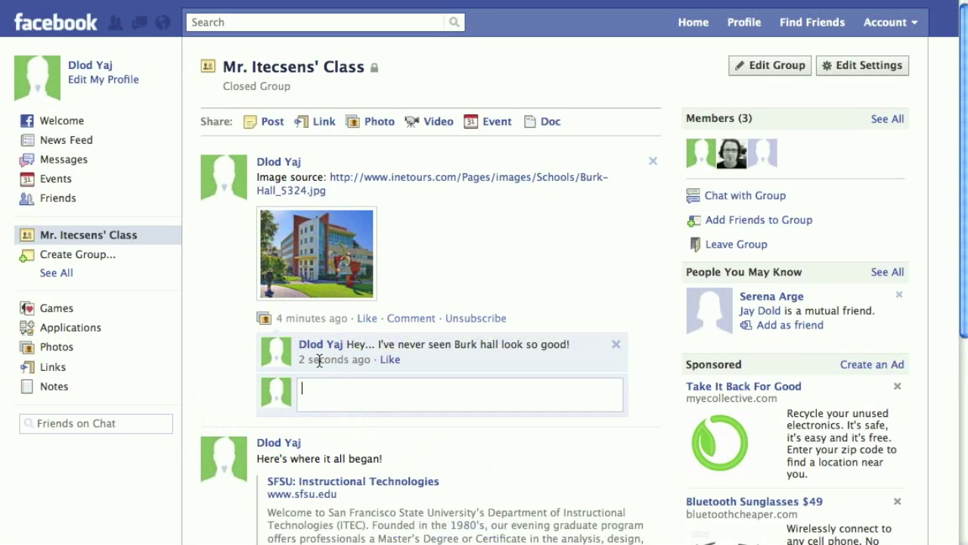
left_click(526, 275)
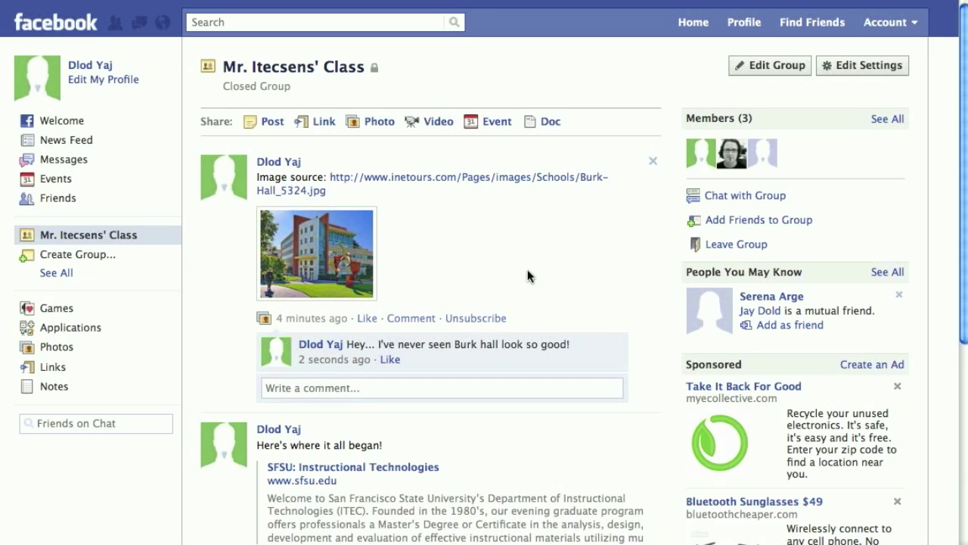
Share a 'Final Presentation!' event for 12/2/2010, 4:30 pm, Burk Hall Room 170, with a message.
left_click(497, 122)
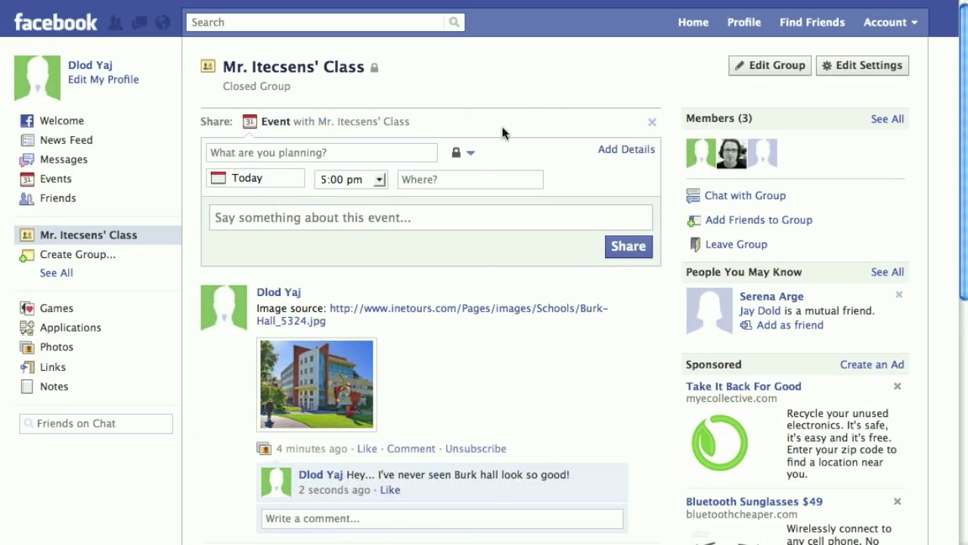
left_click(351, 152)
type("Final Presenta")
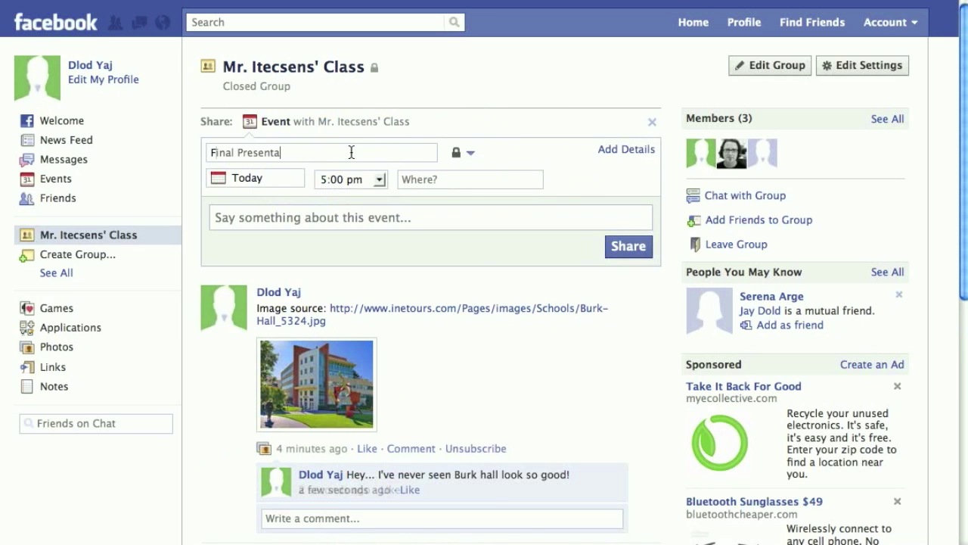
type("tion!")
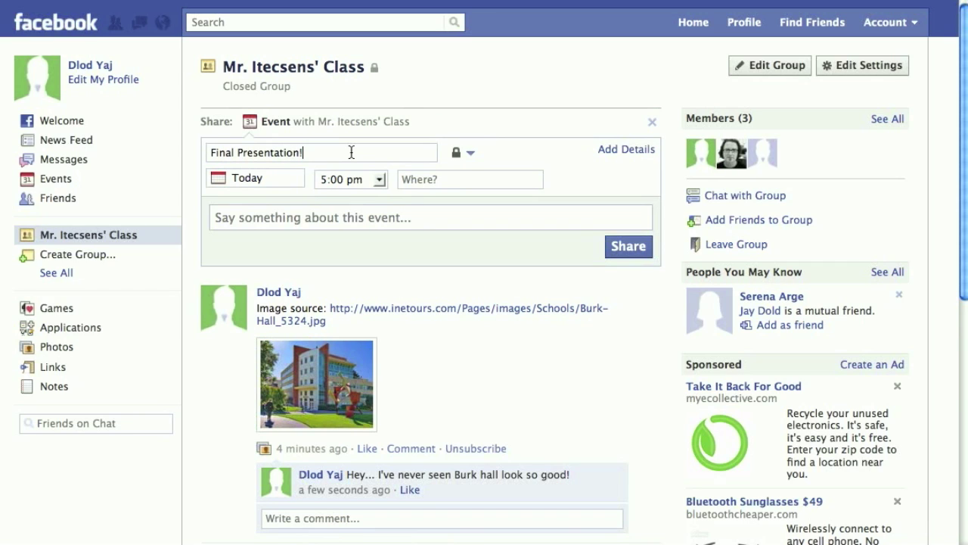
left_click(286, 175)
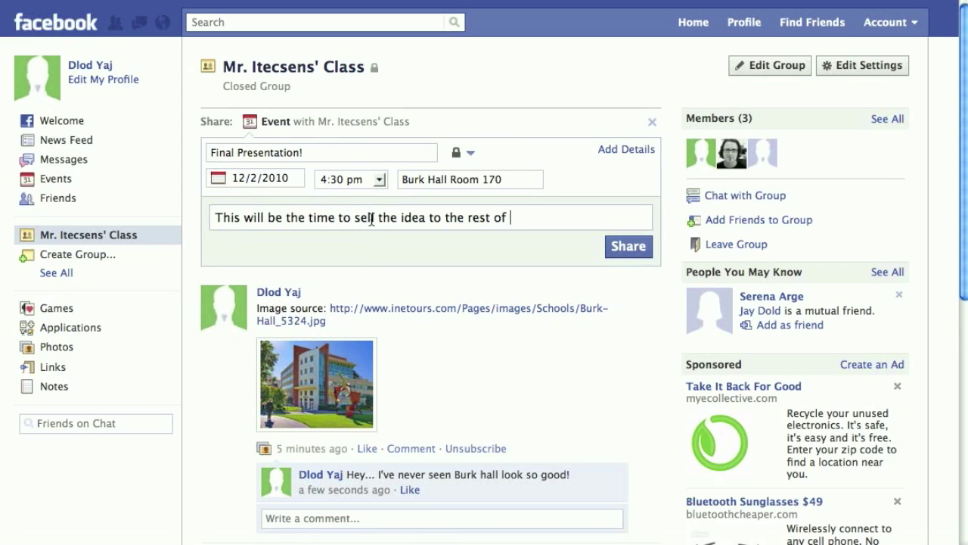
type("the work")
key("BackSpace")
type("ld!")
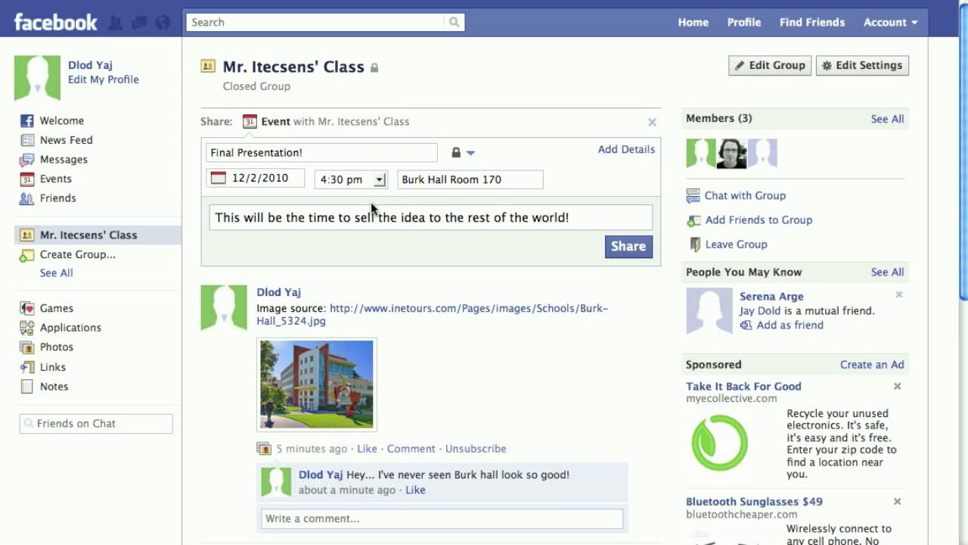
left_click(628, 247)
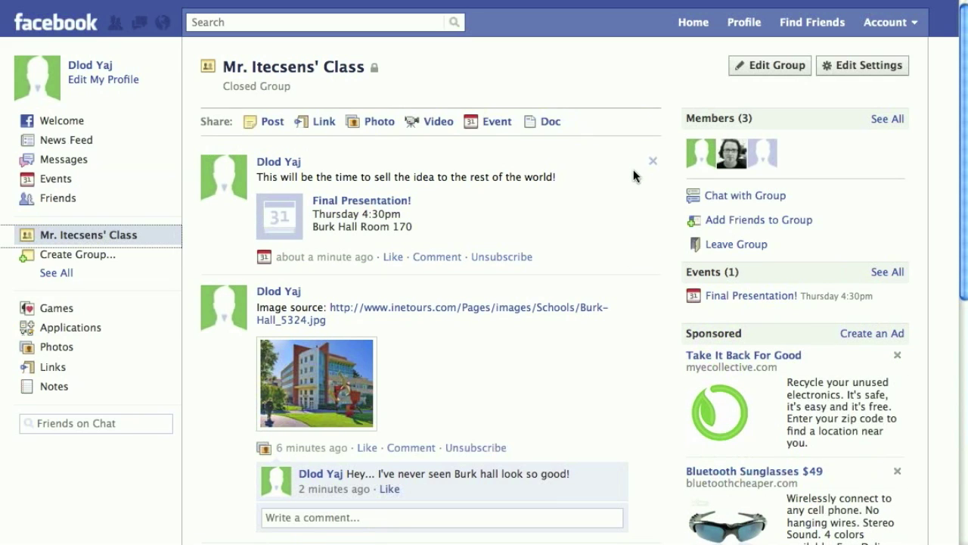
Save an 'Assignment 1:' doc describing the SFMOMA image task, due Friday, December 17th.
left_click(550, 123)
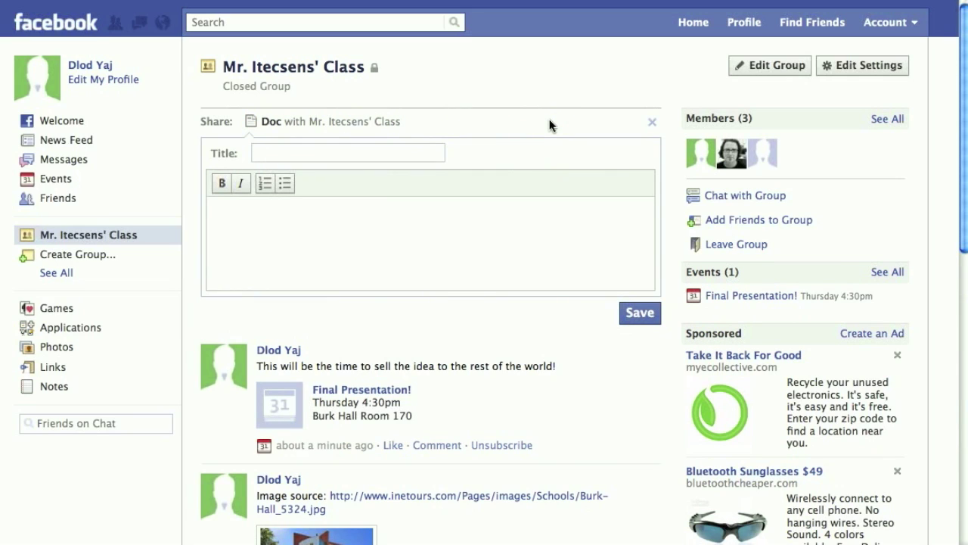
left_click(311, 154)
type("Assignment 1:")
left_click(255, 203)
type("Take a l")
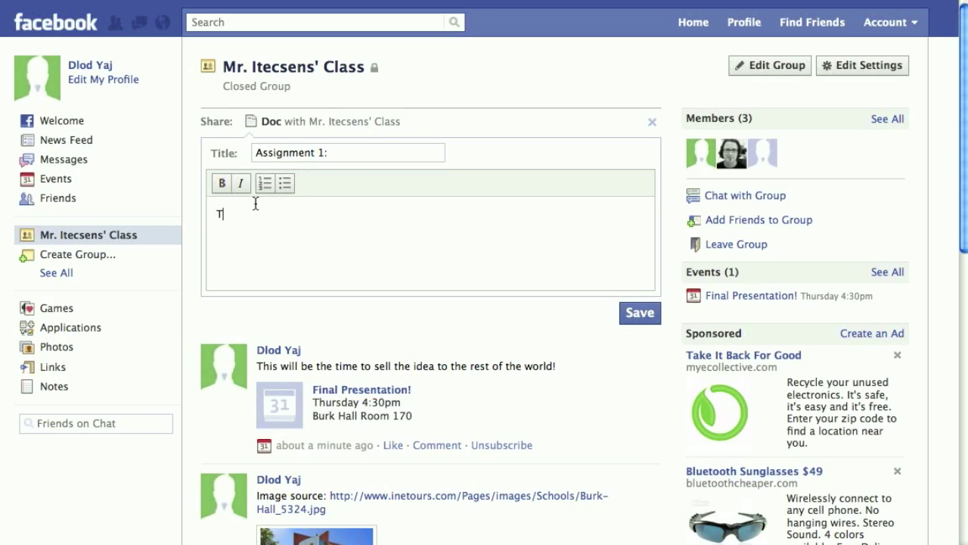
type("ook")
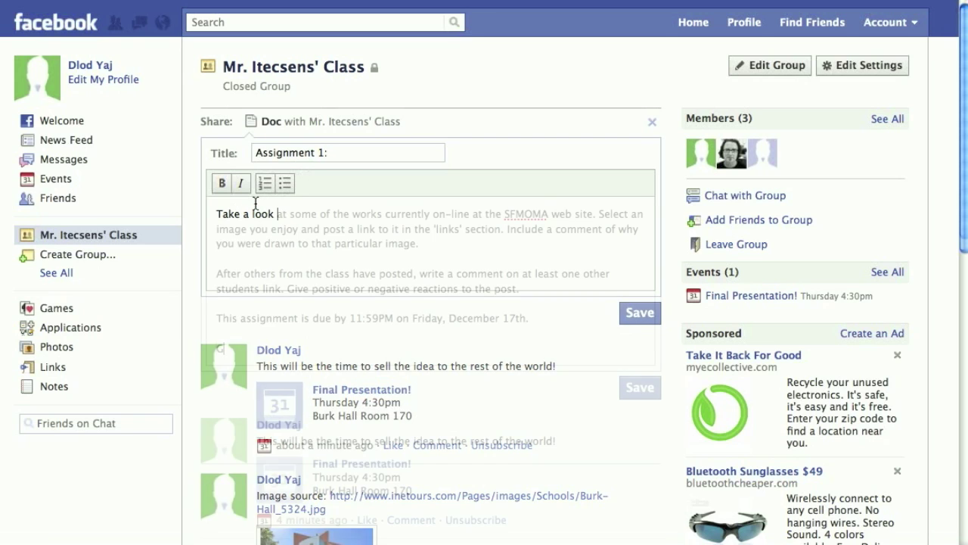
type("od Lu")
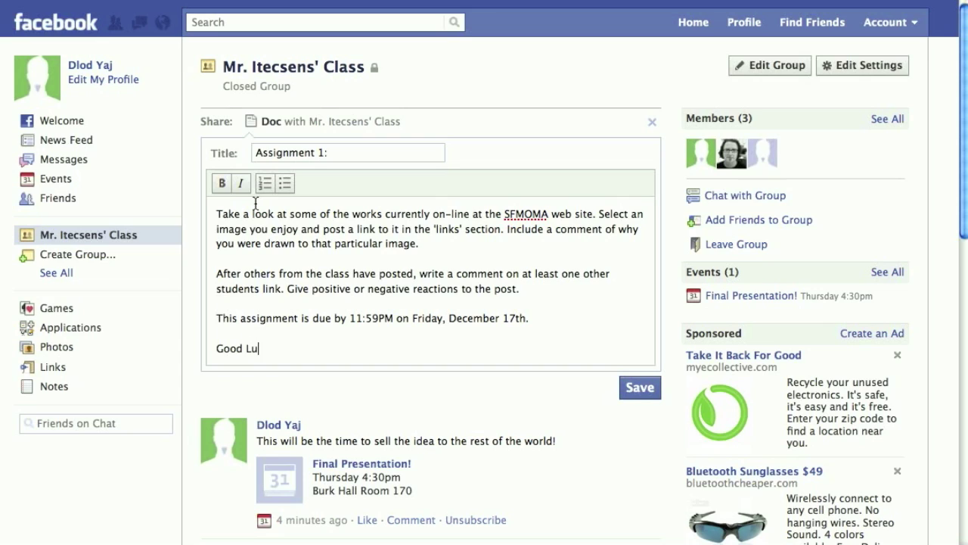
type("ck!")
left_click(641, 391)
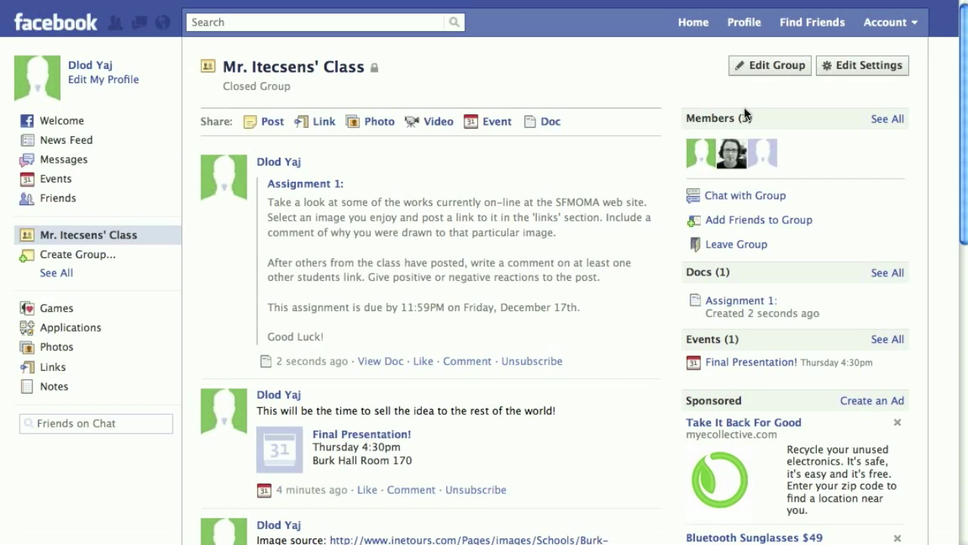
Create the group email address and save a description of the advanced art class.
left_click(770, 66)
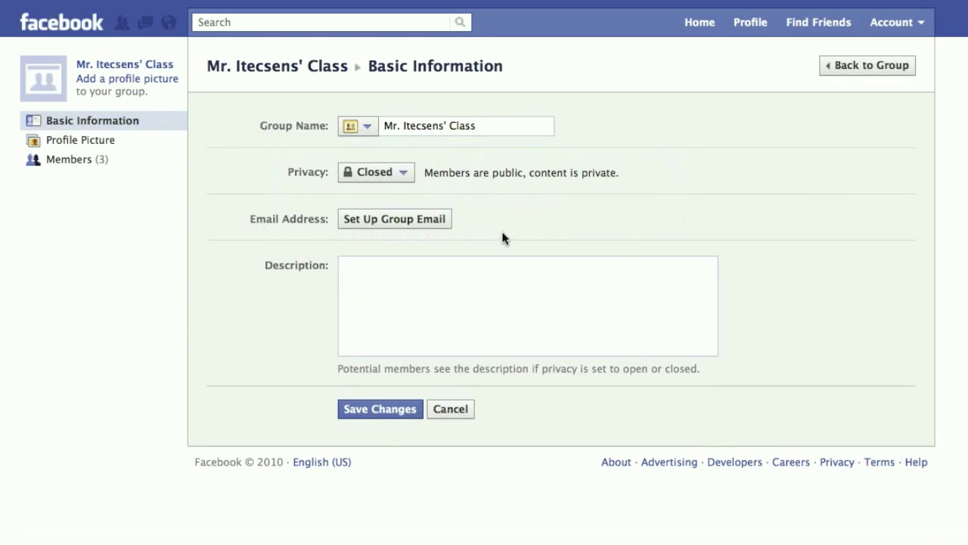
left_click(424, 224)
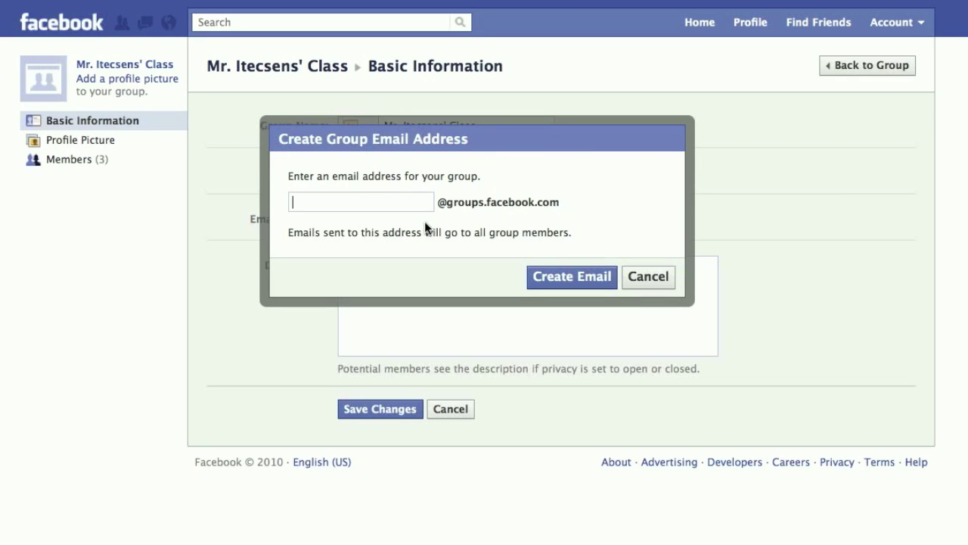
type("csen")
left_click(592, 277)
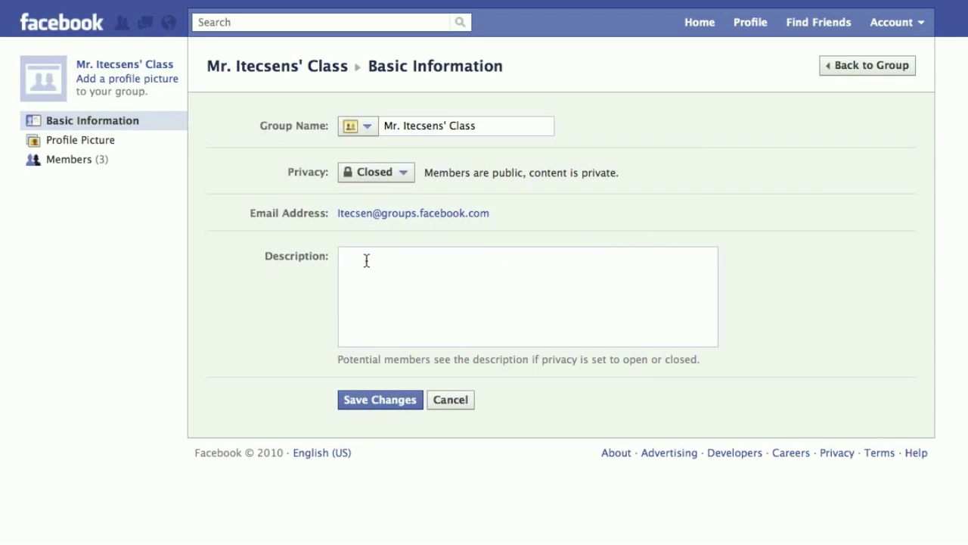
type("Th")
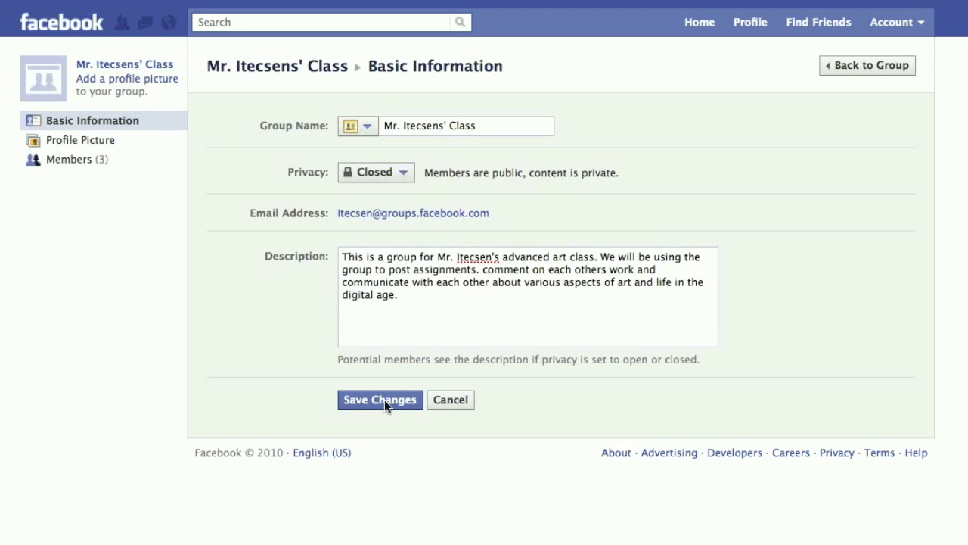
left_click(852, 72)
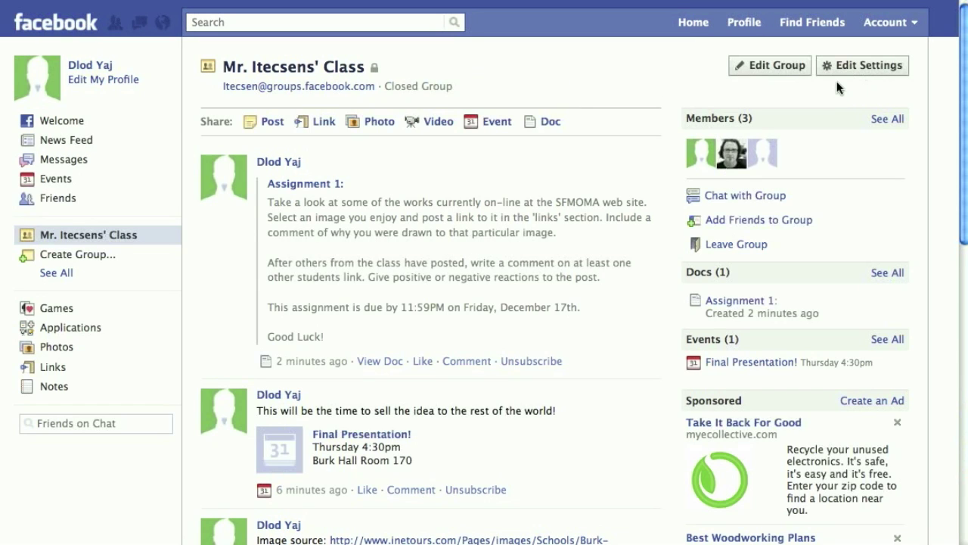
Save notification settings to notify whenever a member posts.
left_click(857, 71)
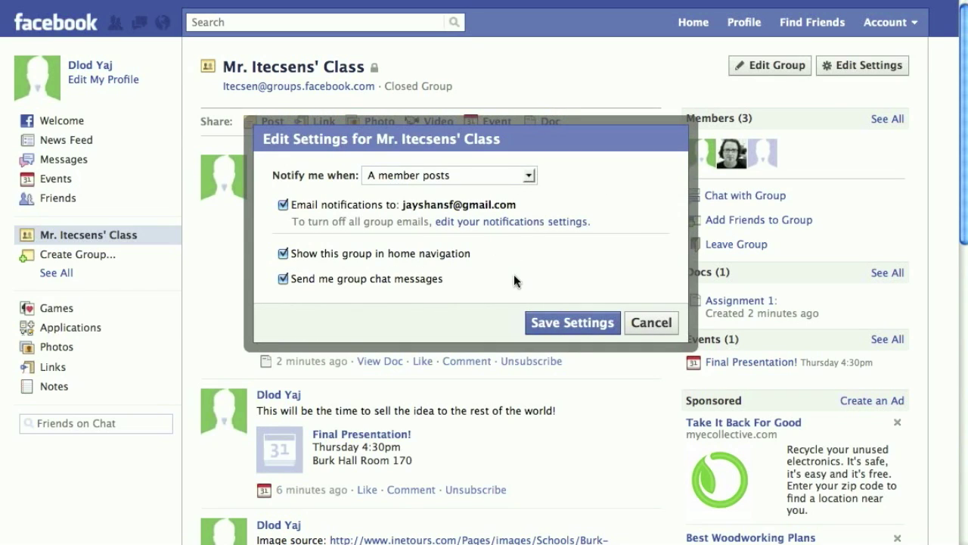
left_click(591, 321)
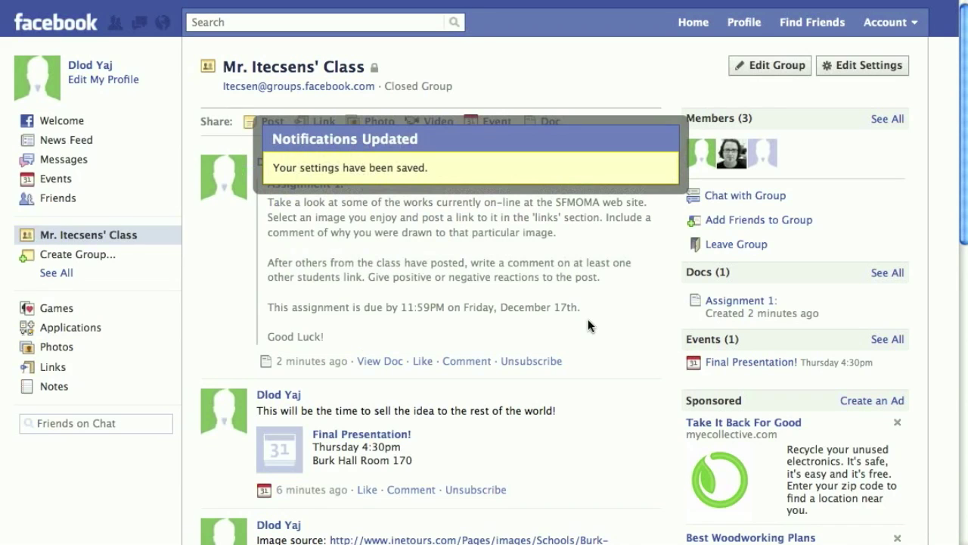